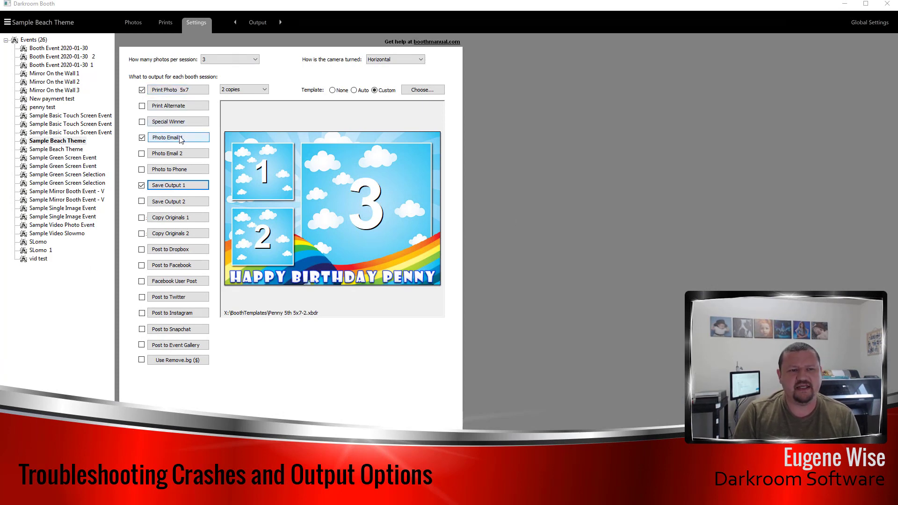
# - Bring up the Copy Originals 1 options: Full Size JPEG, quality 12 (Best), saving to C:\Darkroom Booth
pyautogui.click(184, 187)
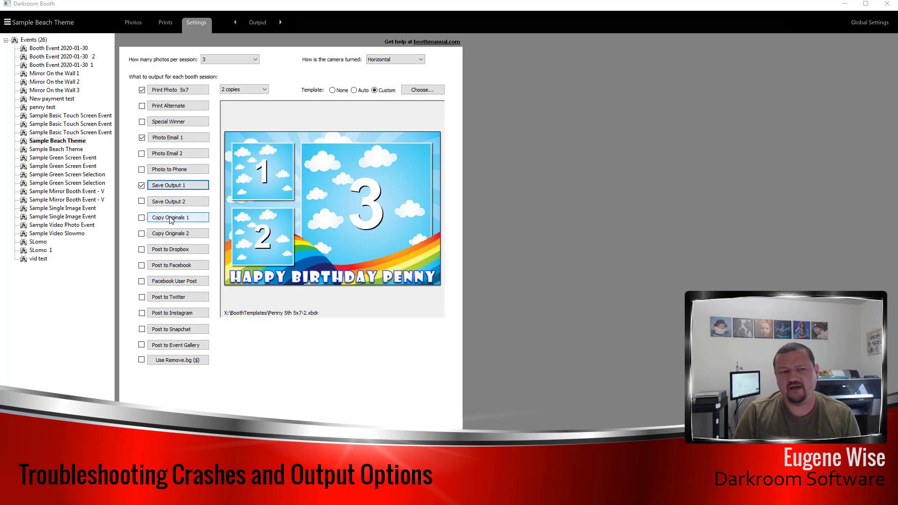
# - Enable Copy Originals 1 so original photos are saved to C:\Darkroom Booth
pyautogui.click(170, 218)
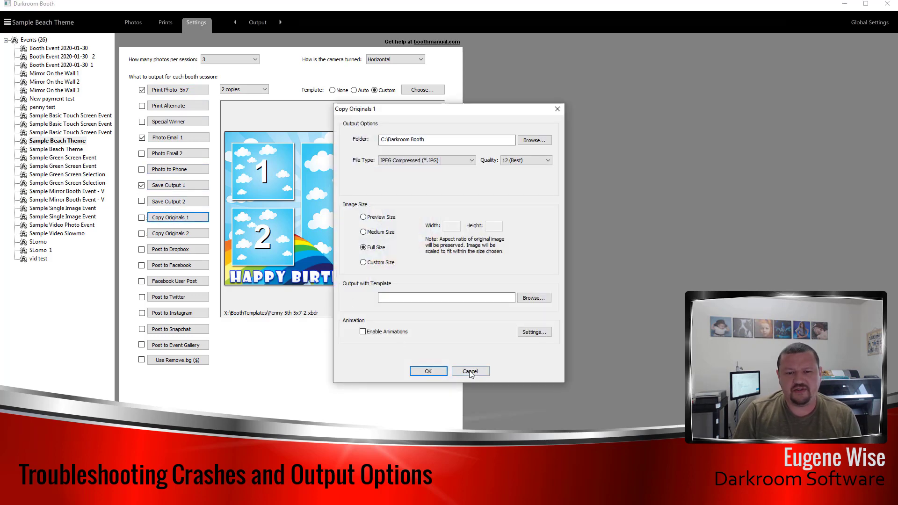
pyautogui.click(418, 372)
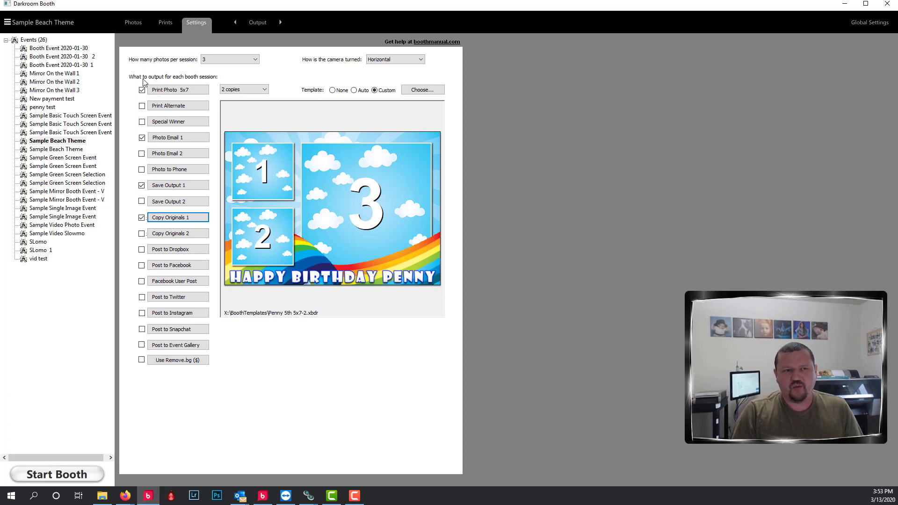
# - Untick Photo Email 1, Save Output 1 and Copy Originals 1
pyautogui.click(142, 137)
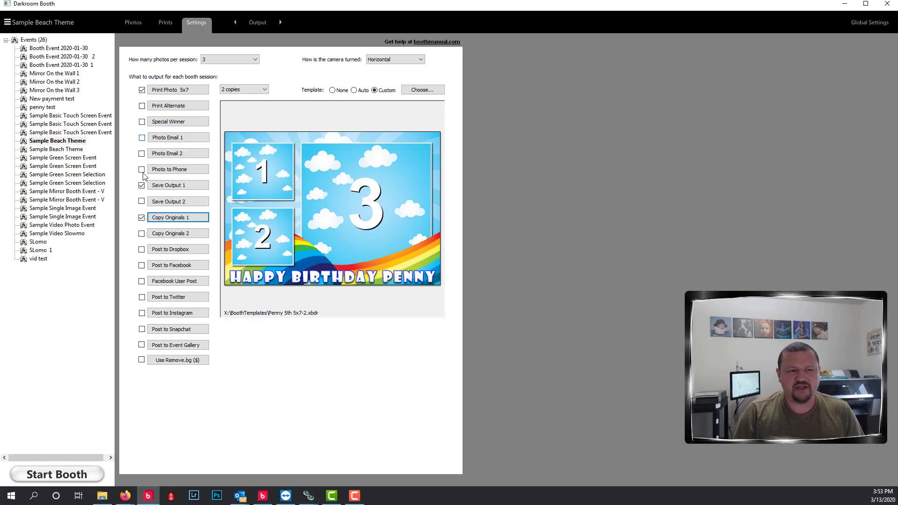
pyautogui.click(142, 186)
pyautogui.click(142, 218)
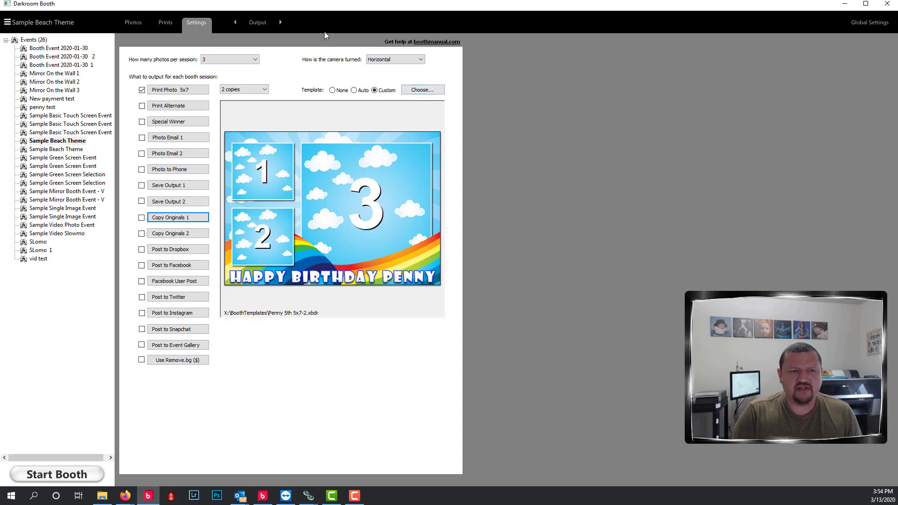
# - Replace the 5x7 print with Photo Email 1 as the only output and open Global Settings
pyautogui.click(142, 91)
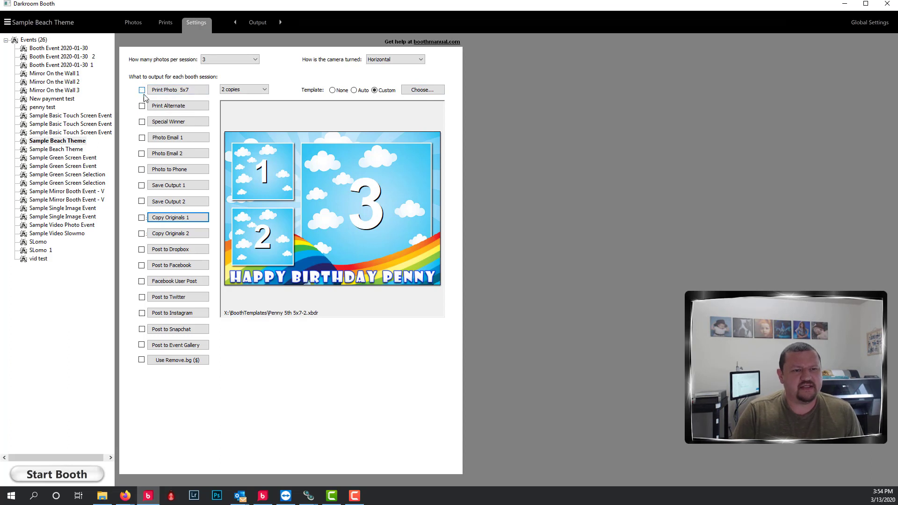
pyautogui.click(142, 138)
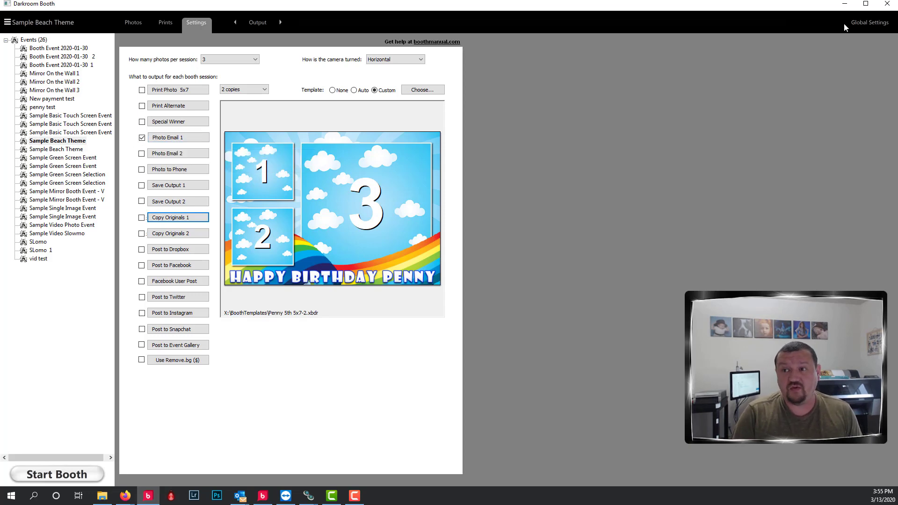
pyautogui.click(870, 23)
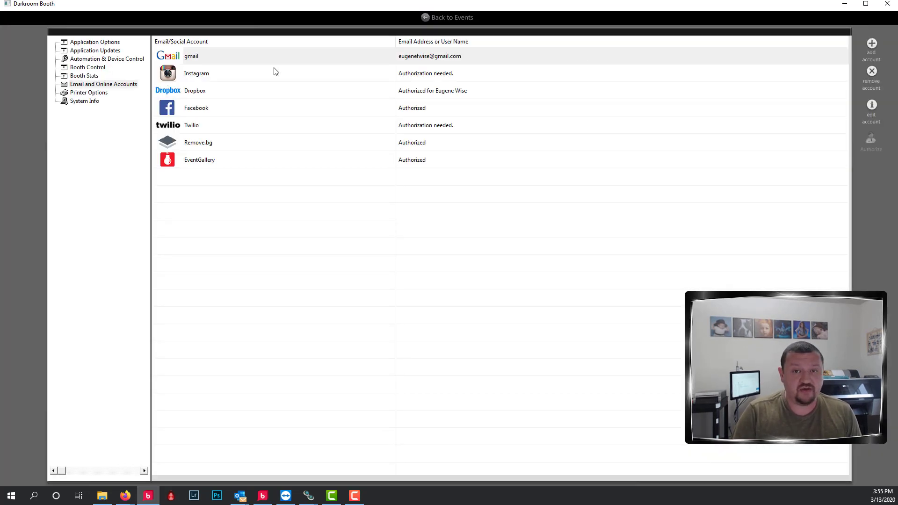
# - Test the gmail account's outgoing mail connection and dismiss the authentication failure
pyautogui.doubleClick(300, 57)
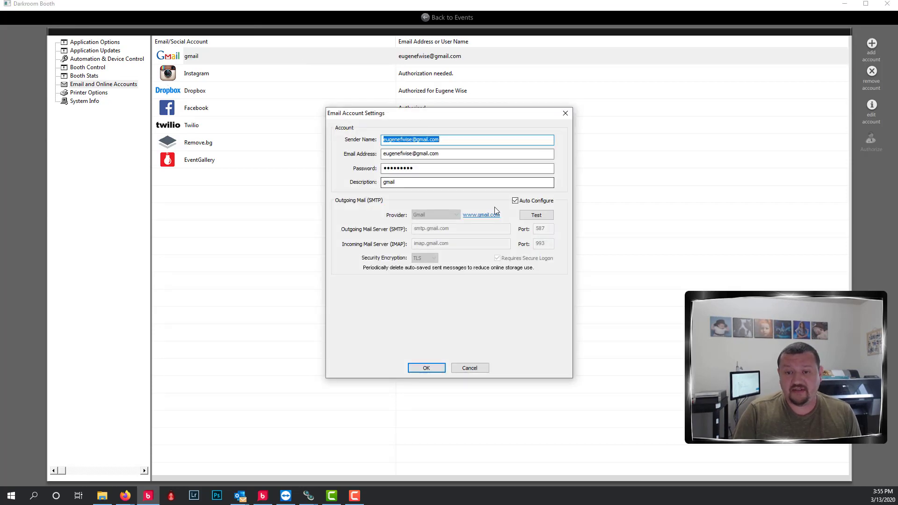
pyautogui.click(536, 216)
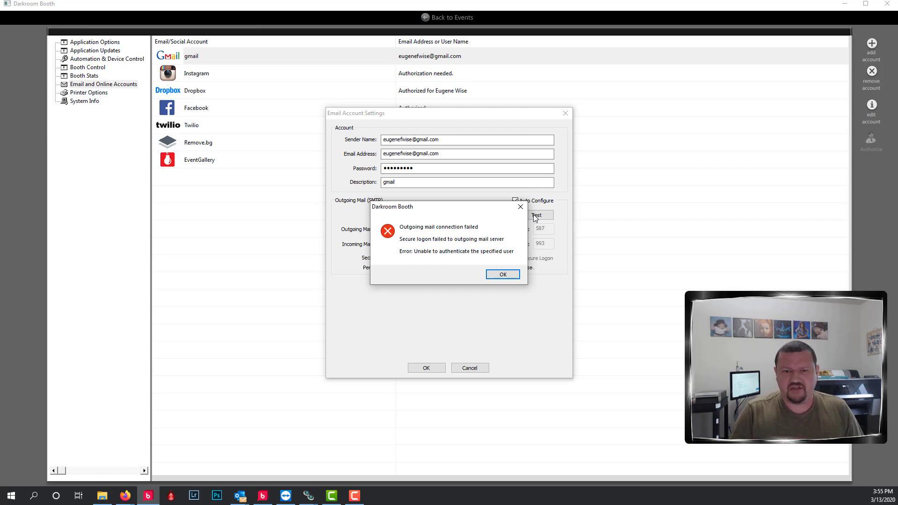
pyautogui.click(503, 275)
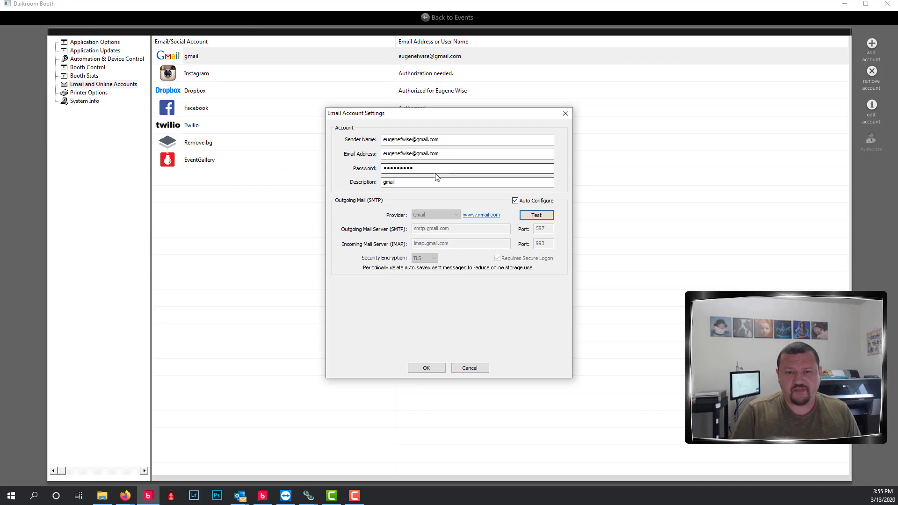
# - Re-enter the gmail account password, pass the outgoing mail test, and close the account settings
pyautogui.click(432, 166)
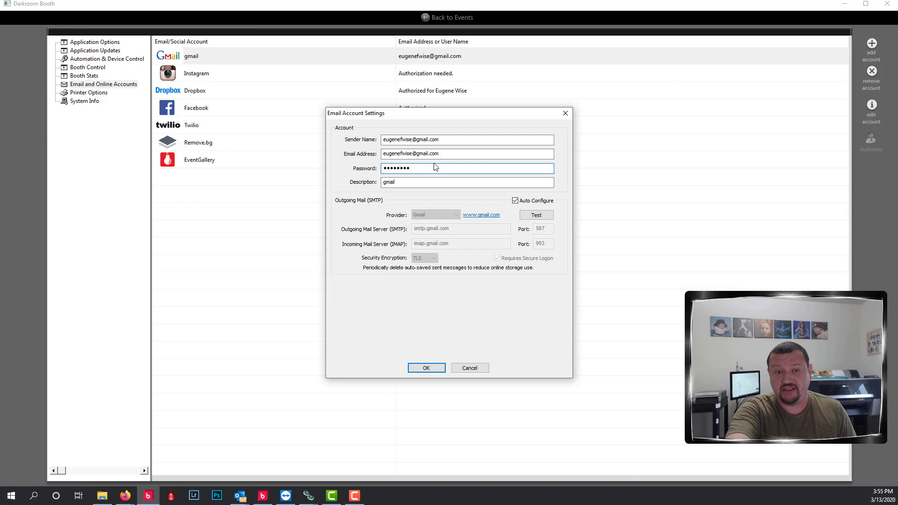
pyautogui.click(536, 218)
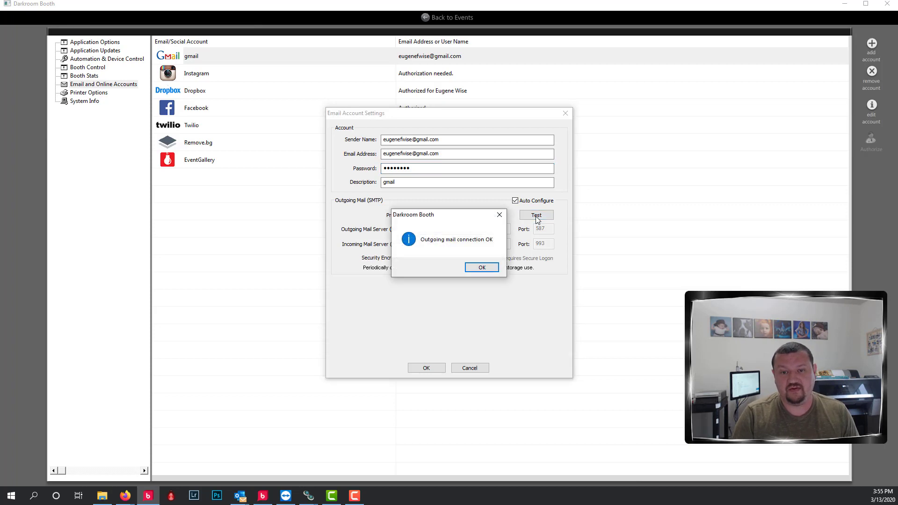
pyautogui.click(471, 267)
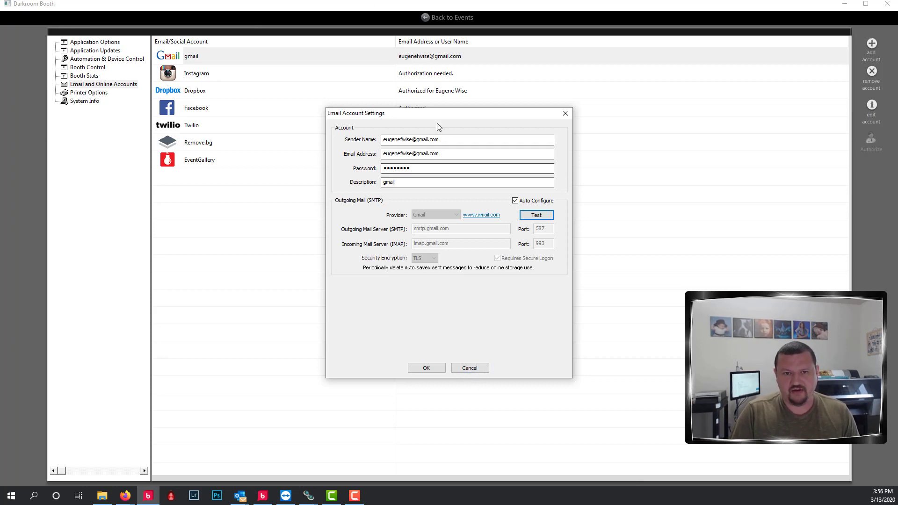
pyautogui.click(472, 369)
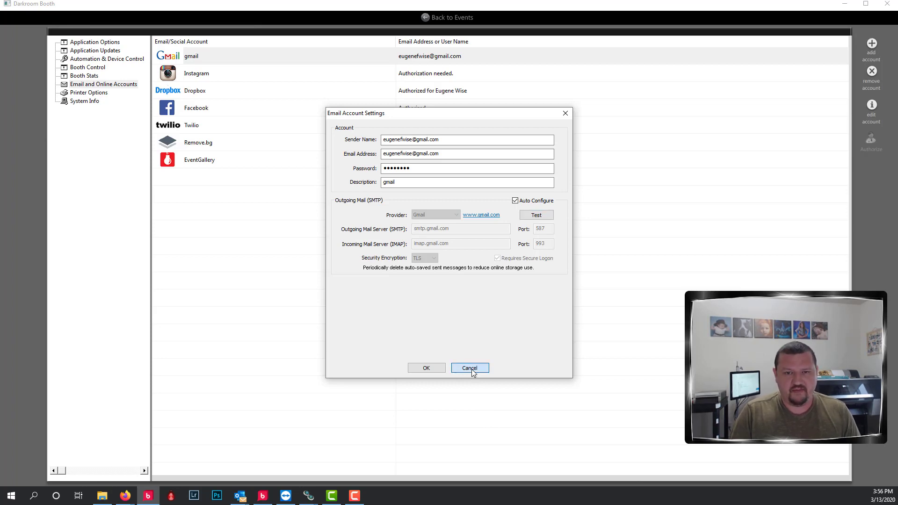
pyautogui.click(427, 369)
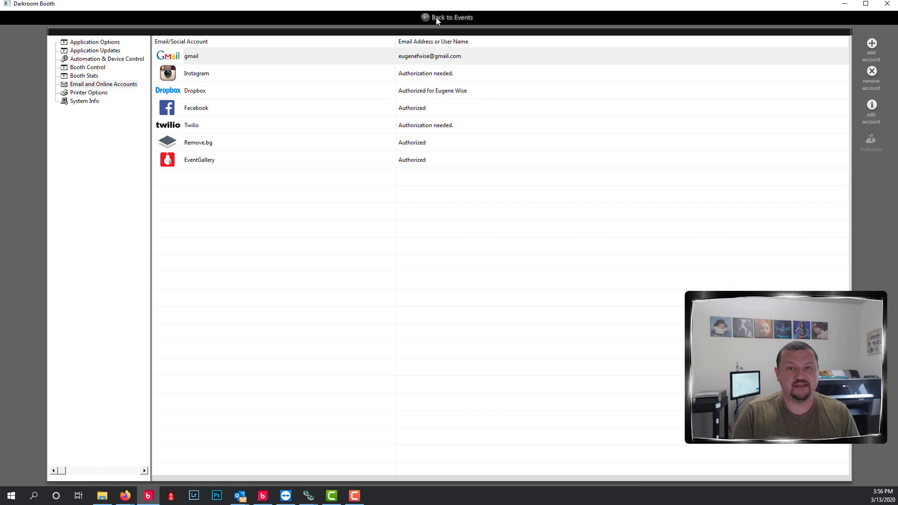
# - Back in the event settings, open Save Output 1 and select its folder path J:\
pyautogui.click(435, 17)
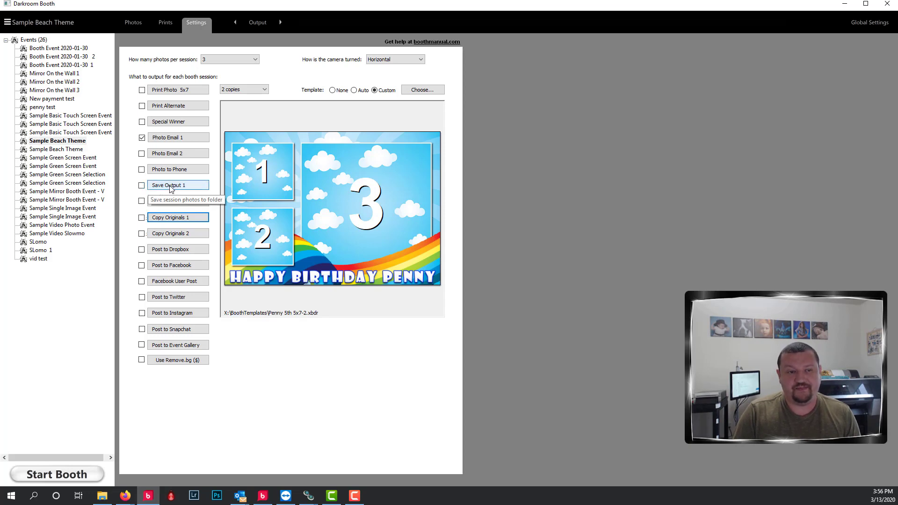
pyautogui.click(148, 186)
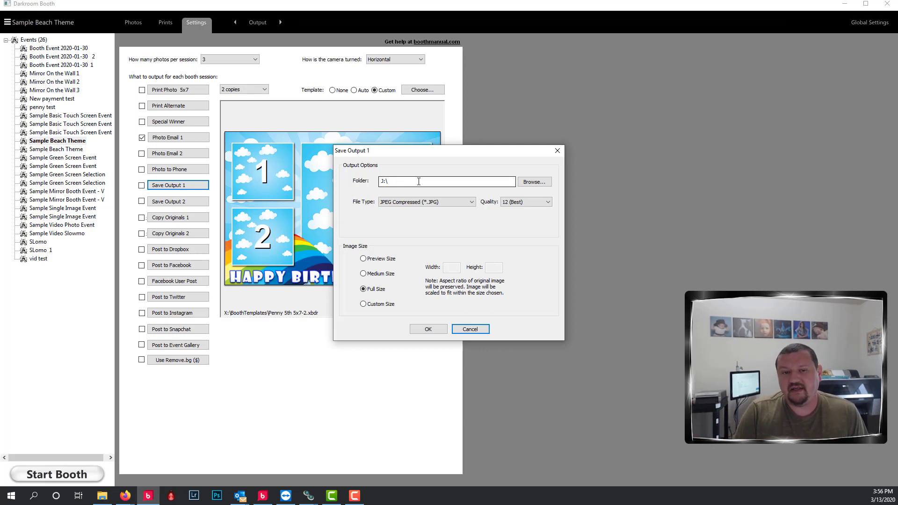
pyautogui.moveTo(432, 181); pyautogui.dragTo(367, 180)
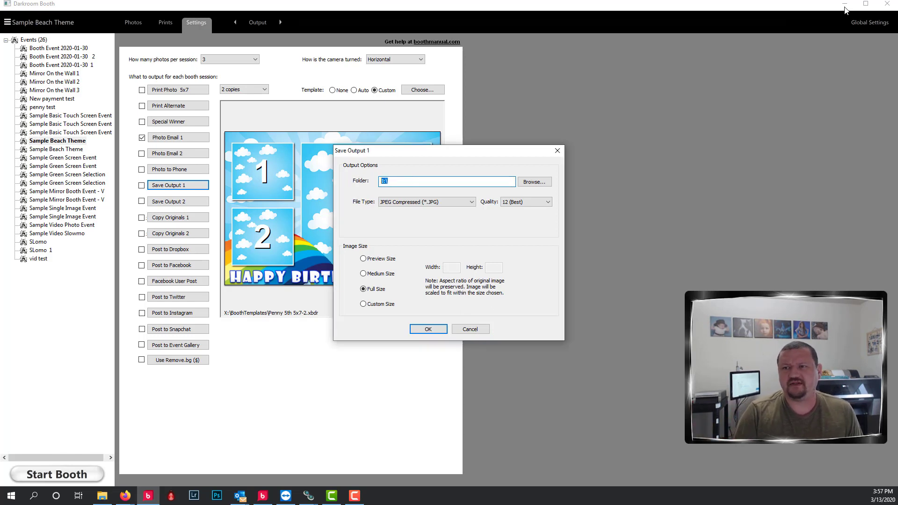
# - Close Save Output 1 and name a new desktop folder '#$%^'
pyautogui.click(557, 151)
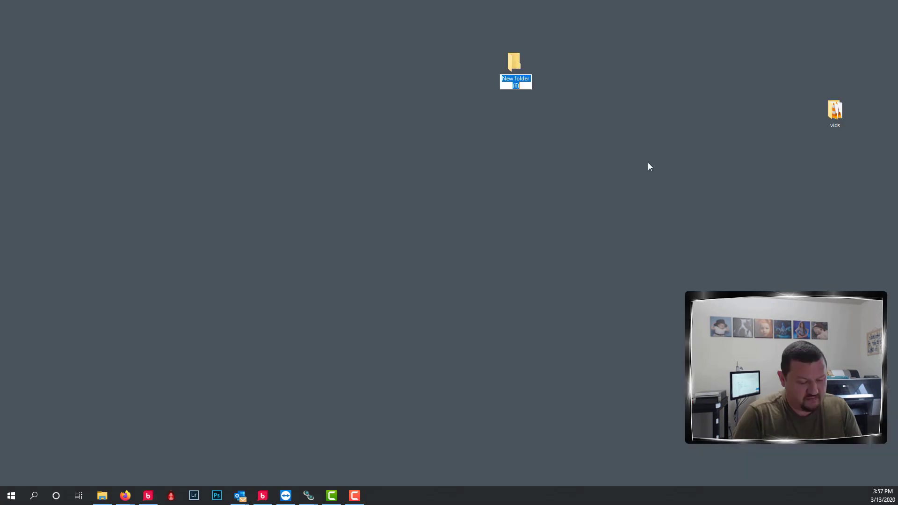
pyautogui.write('#$%^')
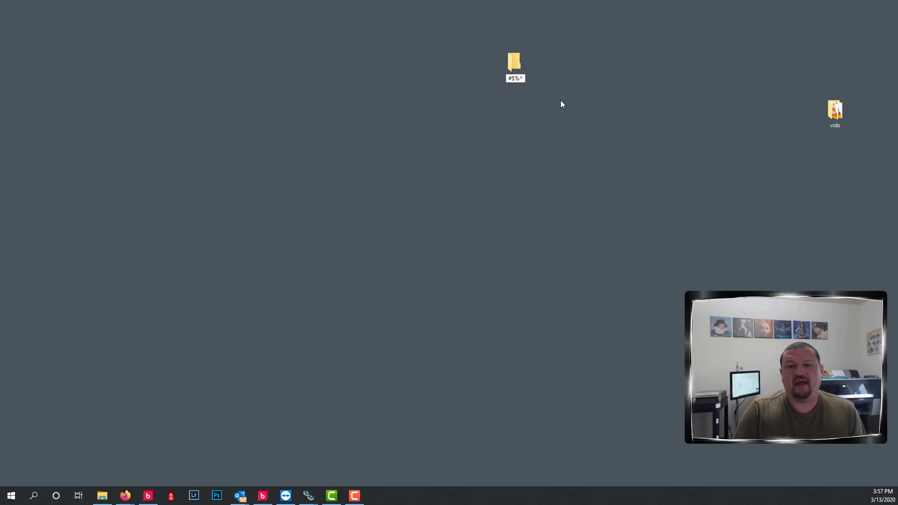
pyautogui.press('Return')
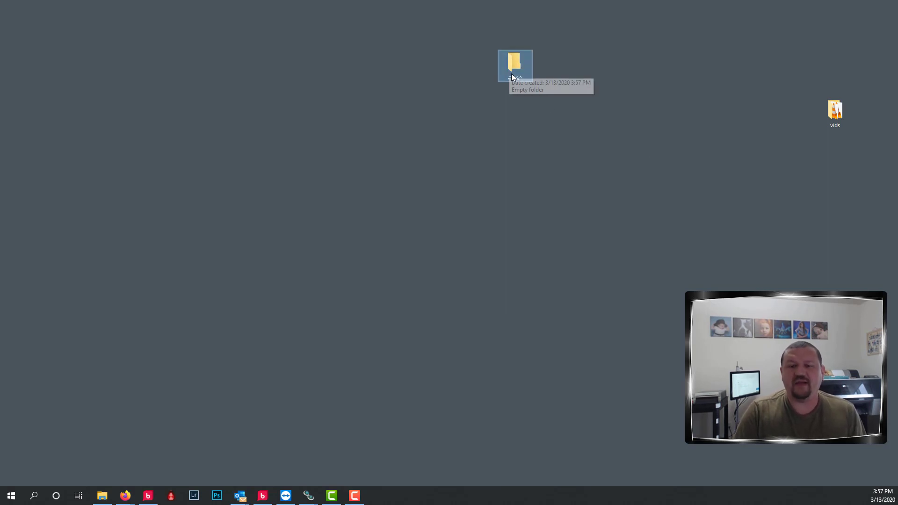
# - In Save Output 2, browse to the #$%^ folder, then cancel, keeping C:\Darkroom Booth
pyautogui.click(148, 495)
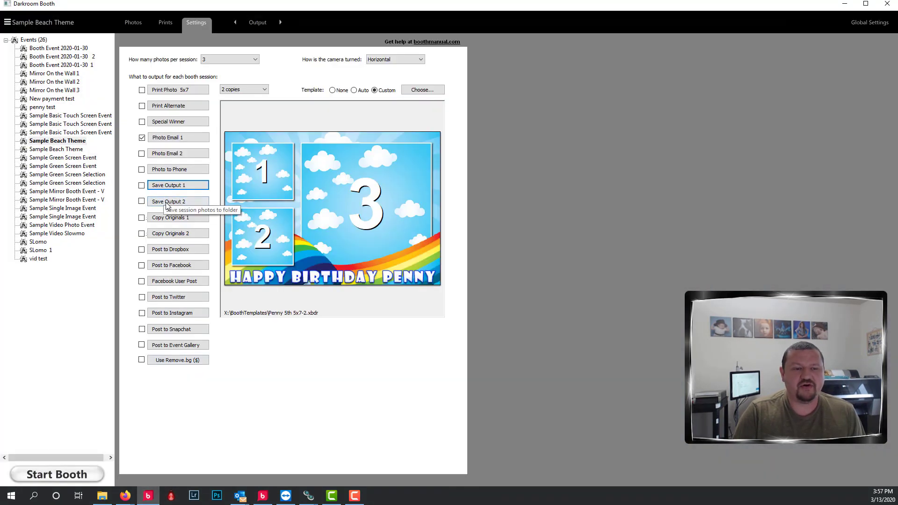
pyautogui.click(170, 202)
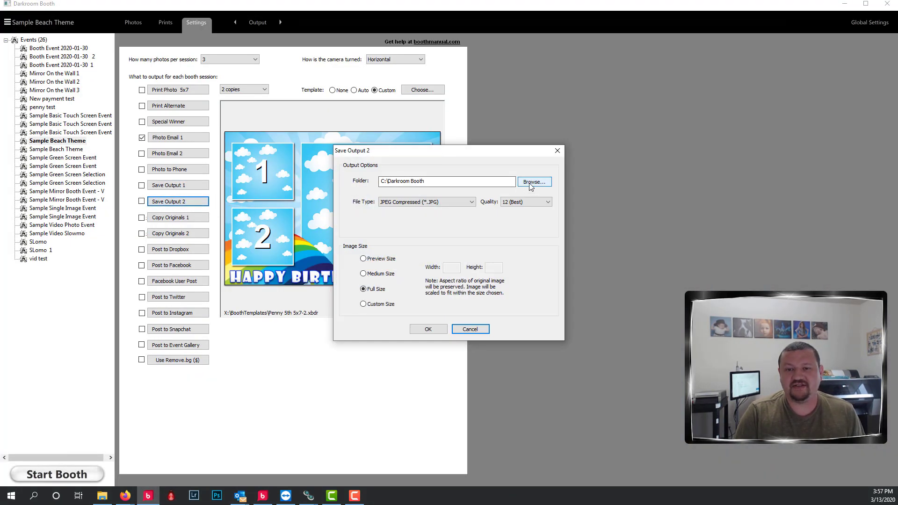
pyautogui.click(521, 182)
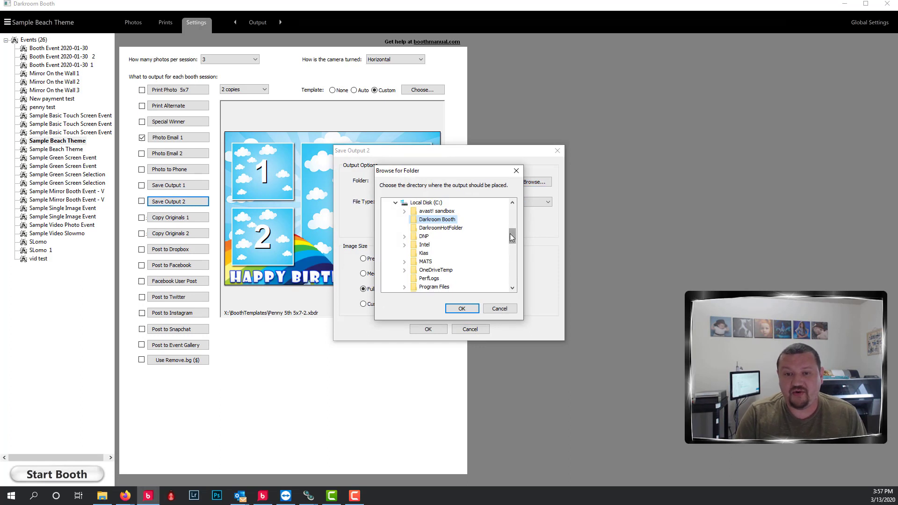
pyautogui.moveTo(512, 236); pyautogui.dragTo(511, 280)
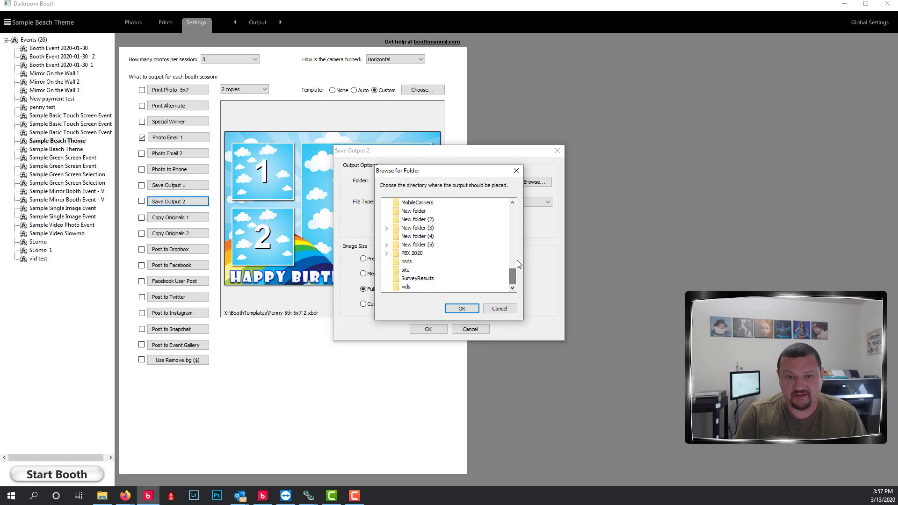
pyautogui.click(513, 246)
pyautogui.click(514, 234)
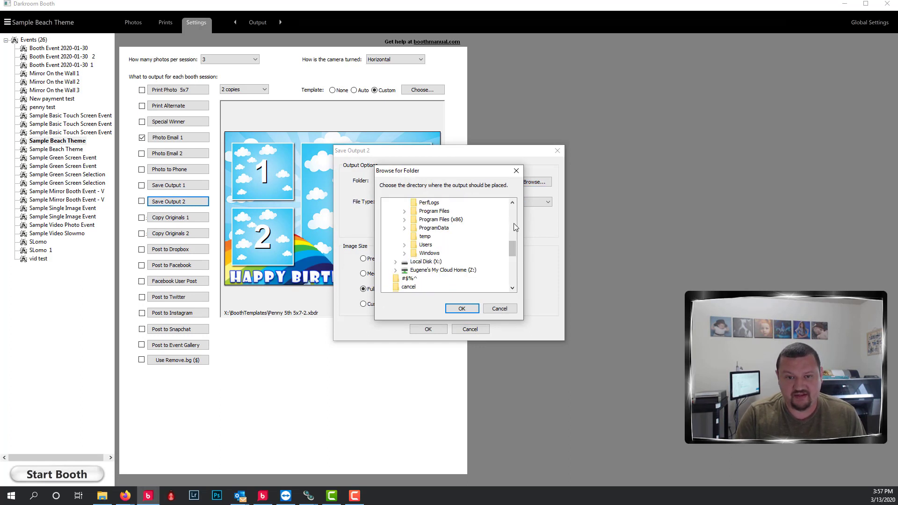
pyautogui.click(411, 278)
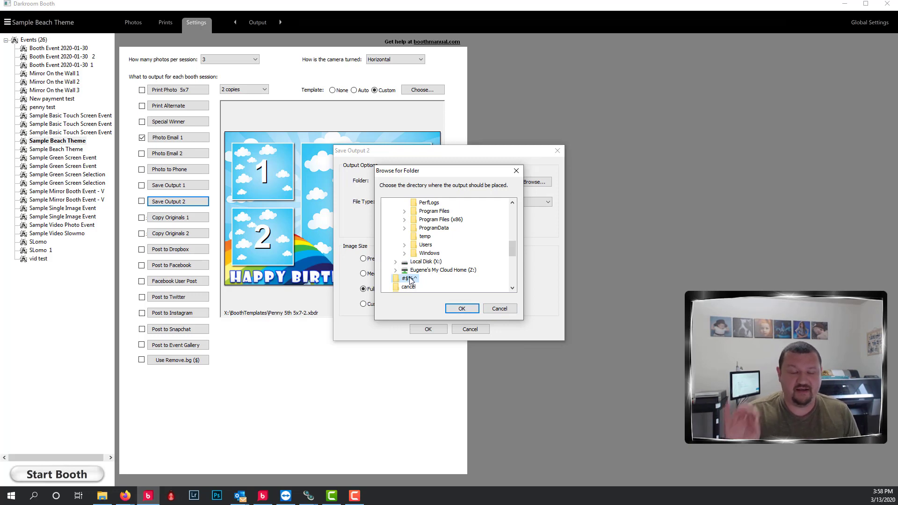
pyautogui.click(499, 309)
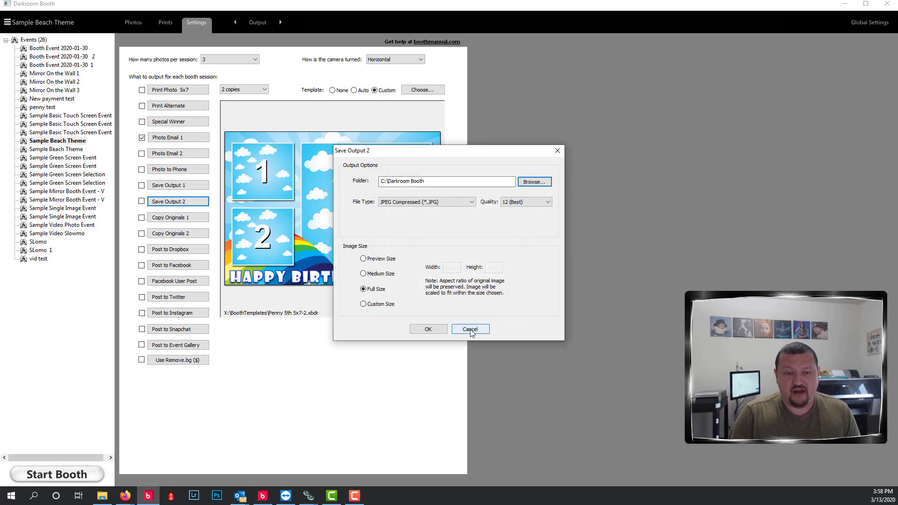
# - Cancel Save Output 2 unchanged and reopen Save Output 1 to review its J:\ folder
pyautogui.click(469, 329)
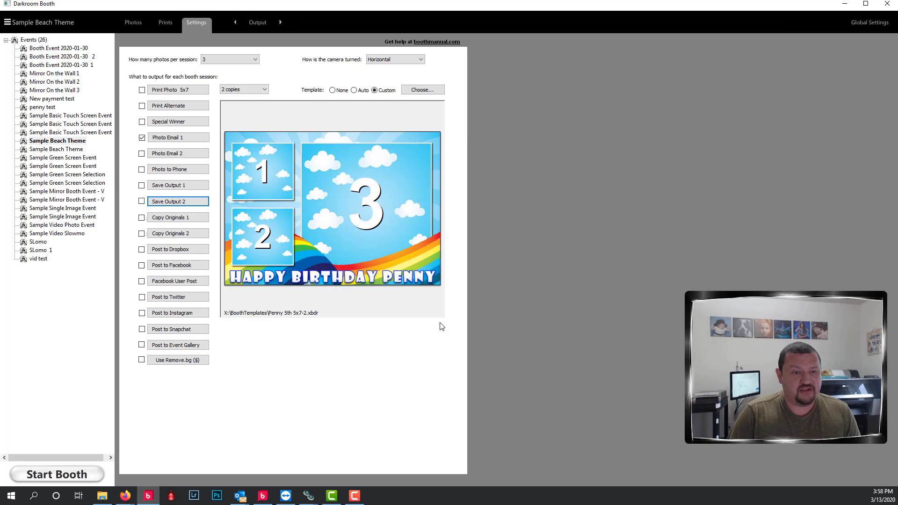
pyautogui.click(181, 189)
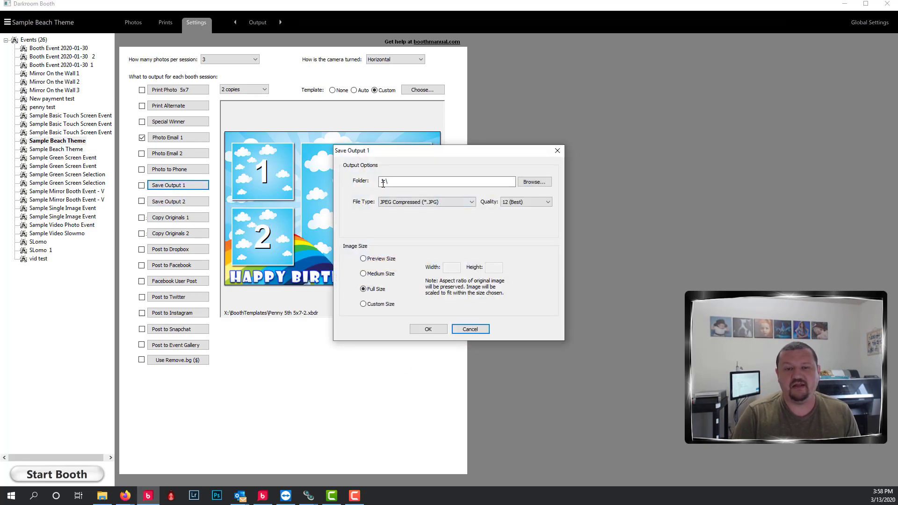